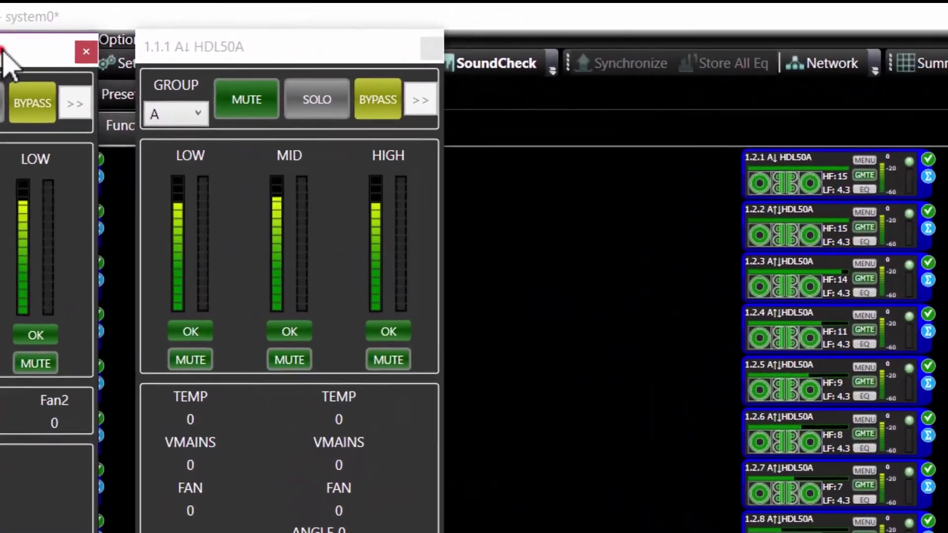
Step: Move the Sub9007AS panel clear of 1.1.1 and lower 1.1.1's High Frequency compensation from 9 (F) to 7
{"action": "left_click_drag", "start_coordinate": [49, 45], "coordinate": [495, 49]}
{"action": "left_click_drag", "start_coordinate": [594, 58], "coordinate": [612, 47]}
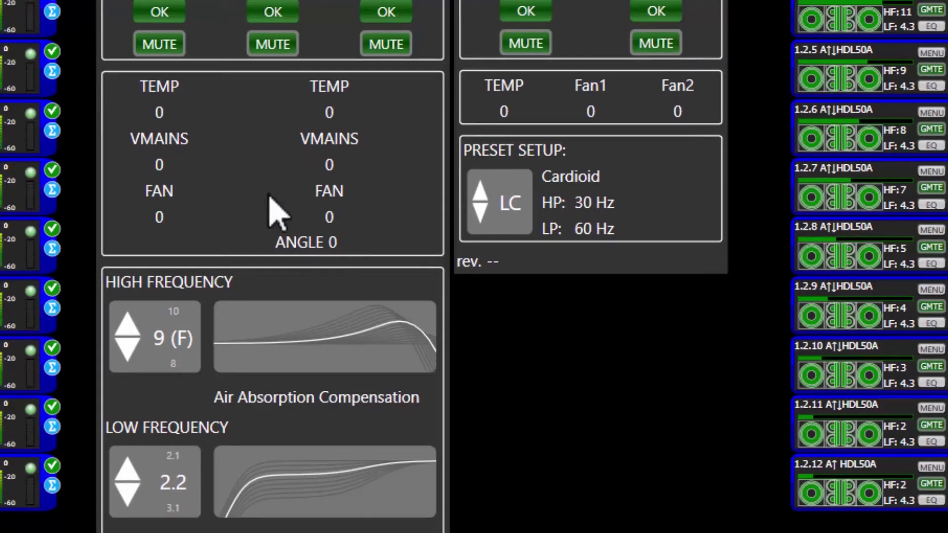
{"action": "left_click", "coordinate": [123, 347]}
{"action": "mouse_move", "coordinate": [123, 348]}
{"action": "left_mouse_down"}
{"action": "mouse_move", "coordinate": [130, 316]}
{"action": "mouse_move", "coordinate": [133, 332]}
{"action": "left_mouse_up"}
Step: Step the high-frequency compensation back up and set the TTL6A output gain to 0.6 dB, leaving delay at zero
{"action": "left_click", "coordinate": [129, 327]}
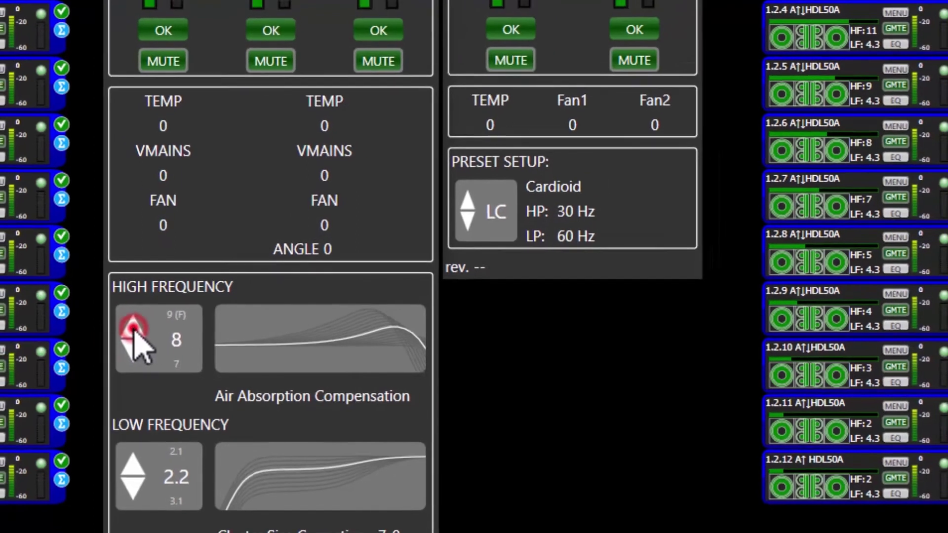
{"action": "left_click", "coordinate": [132, 327]}
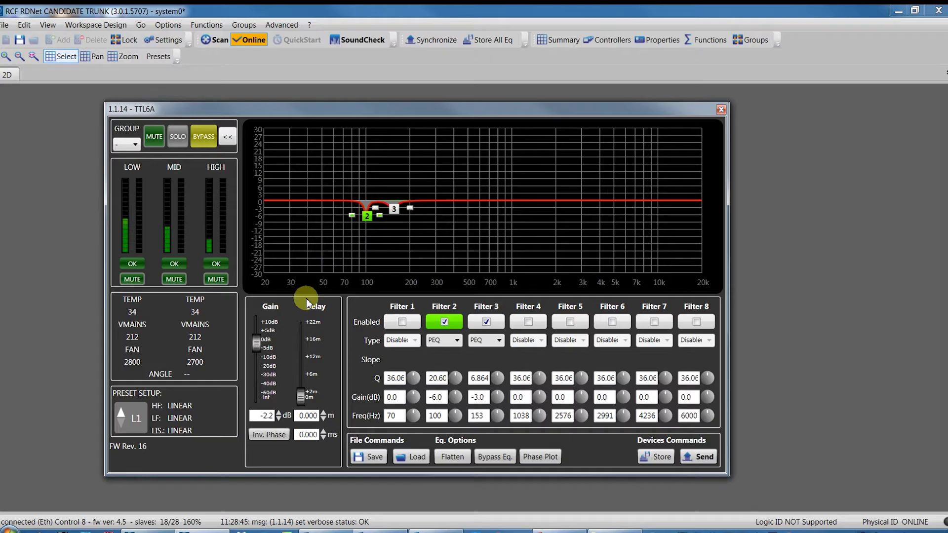
{"action": "left_click", "coordinate": [269, 348]}
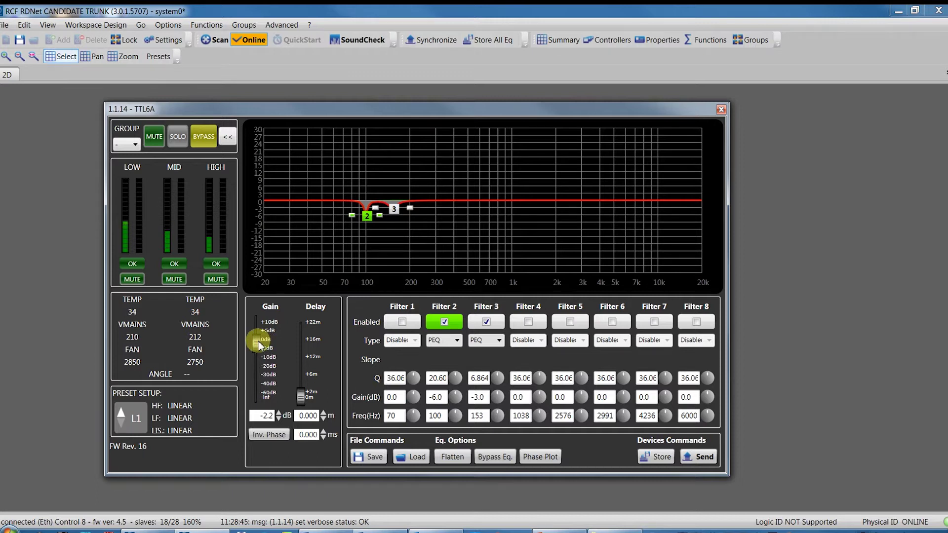
{"action": "left_click_drag", "start_coordinate": [258, 342], "coordinate": [259, 353]}
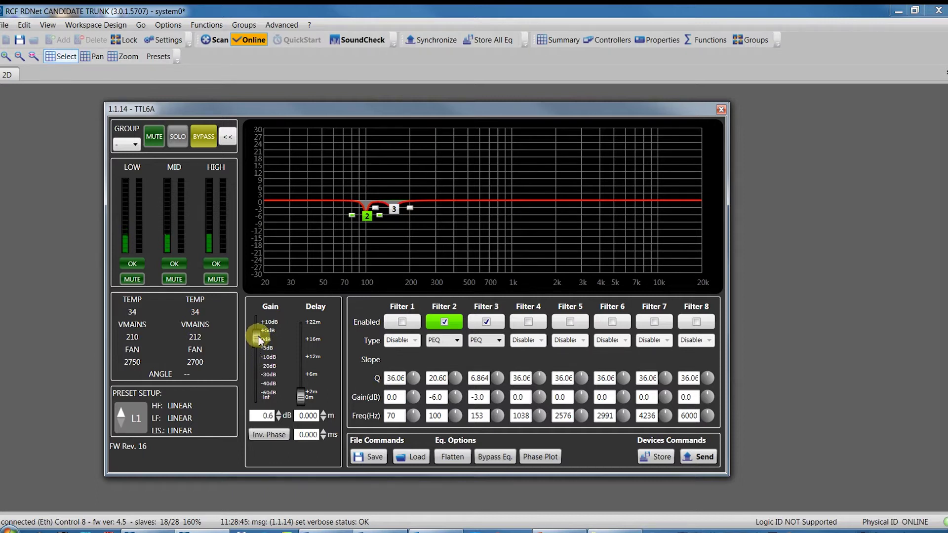
{"action": "mouse_move", "coordinate": [301, 396]}
{"action": "left_mouse_down"}
{"action": "mouse_move", "coordinate": [298, 351]}
{"action": "mouse_move", "coordinate": [302, 402]}
{"action": "left_mouse_up"}
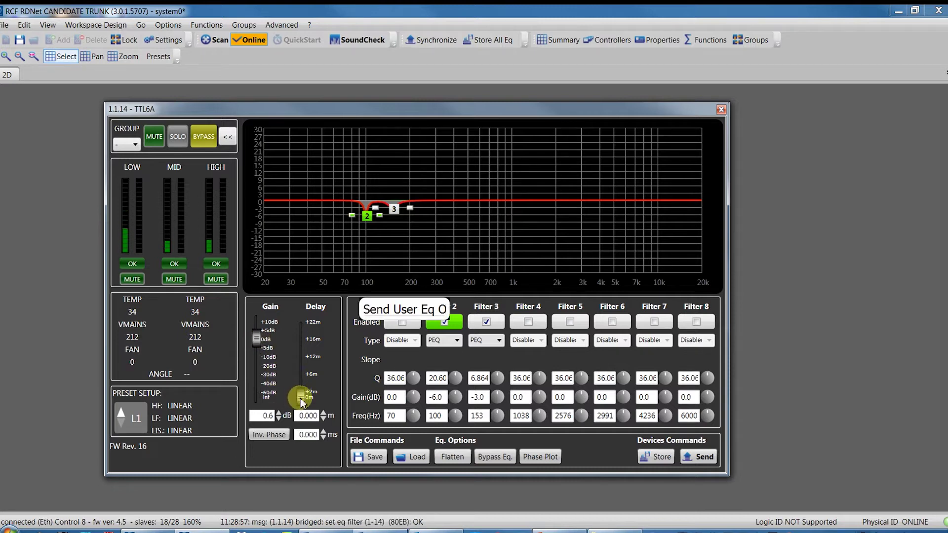
Step: Boost EQ filter 2 to 10.4 dB near 103 Hz and raise filter 3 to 5.2 dB
{"action": "left_click", "coordinate": [370, 217]}
{"action": "left_click_drag", "start_coordinate": [367, 193], "coordinate": [369, 176]}
{"action": "left_click_drag", "start_coordinate": [394, 208], "coordinate": [486, 189]}
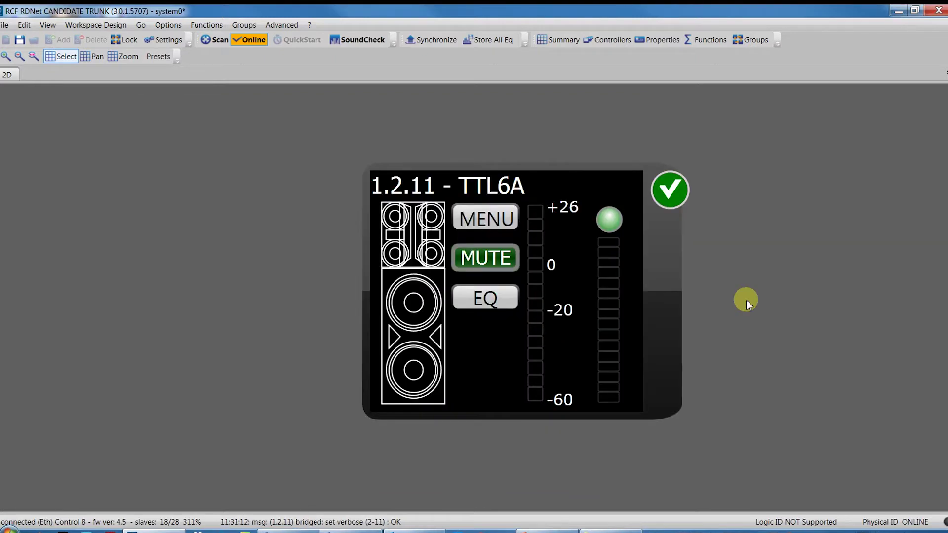
{"action": "left_click", "coordinate": [493, 296]}
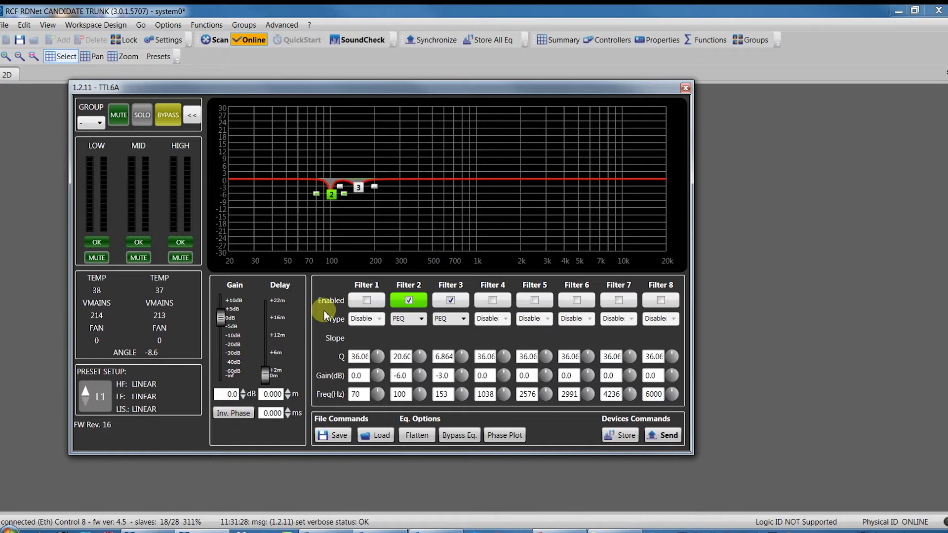
{"action": "left_click", "coordinate": [685, 87]}
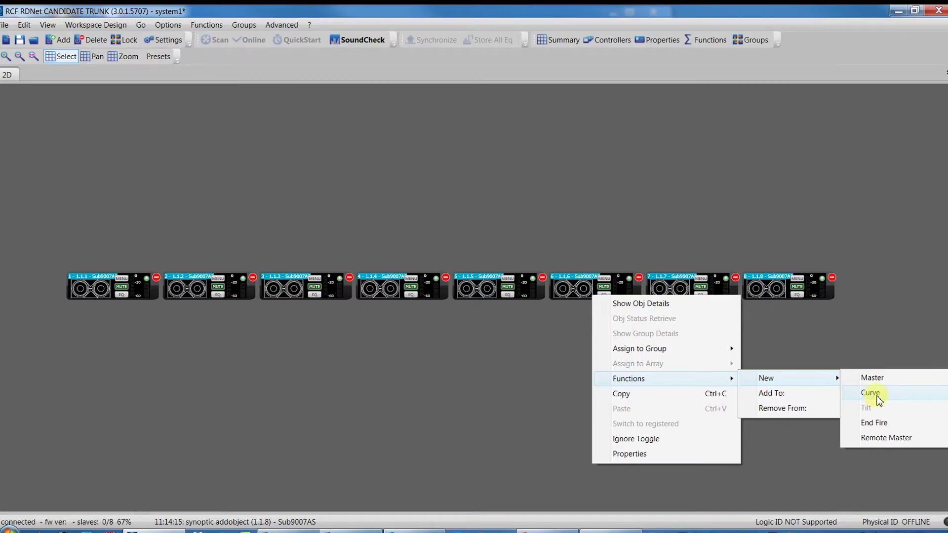
Step: Create an End Fire function for the selected sub rows, trying Gradient but leaving it off, then close it
{"action": "left_click", "coordinate": [871, 393]}
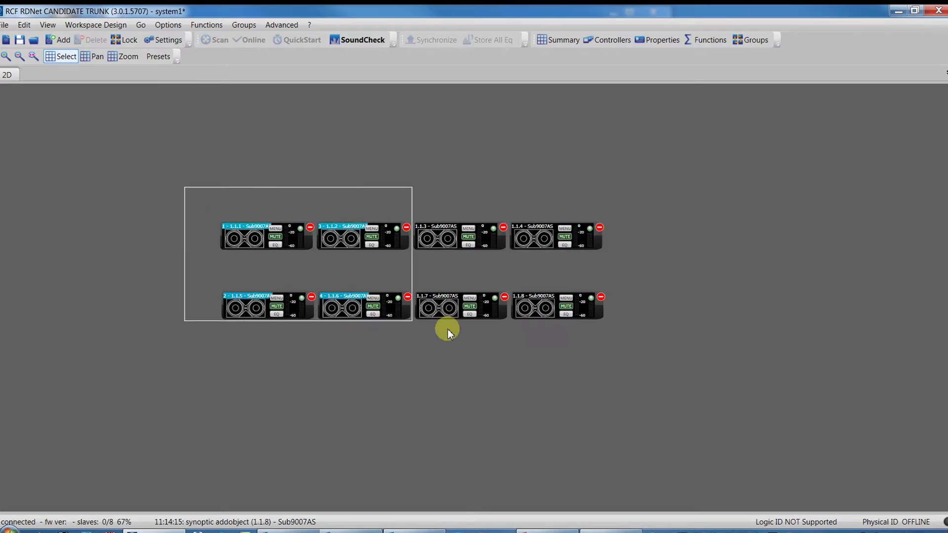
{"action": "right_click", "coordinate": [365, 310]}
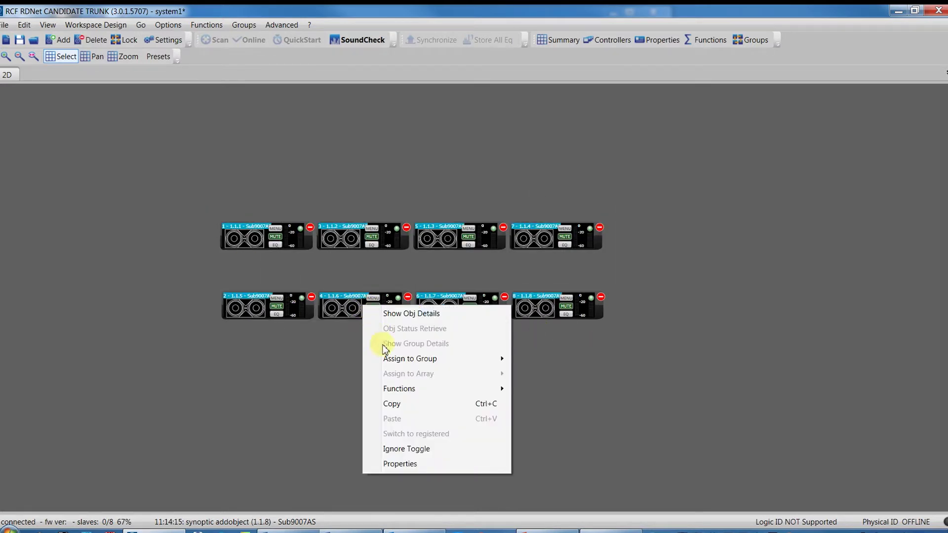
{"action": "mouse_move", "coordinate": [420, 389]}
{"action": "mouse_move", "coordinate": [542, 395]}
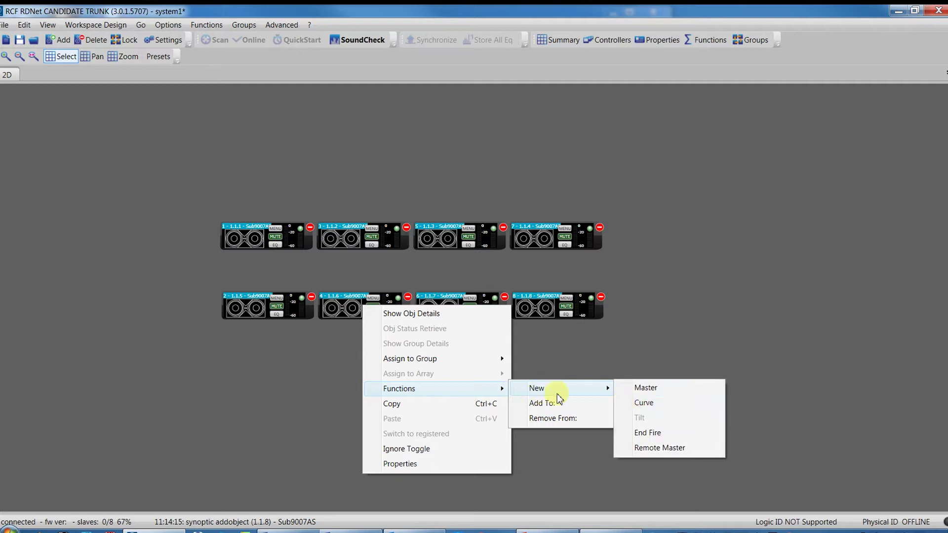
{"action": "left_click", "coordinate": [665, 432]}
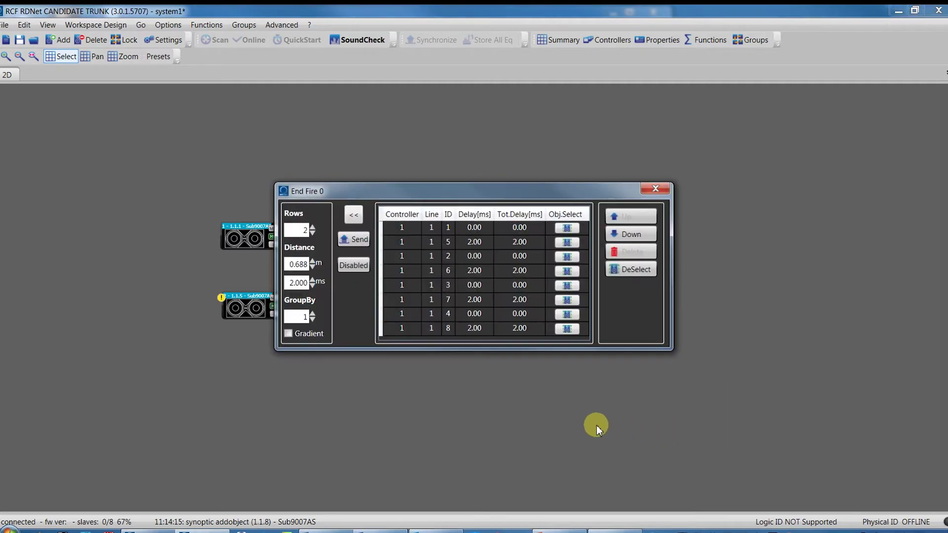
{"action": "left_click", "coordinate": [289, 334]}
{"action": "left_click", "coordinate": [288, 333]}
{"action": "left_click", "coordinate": [663, 188]}
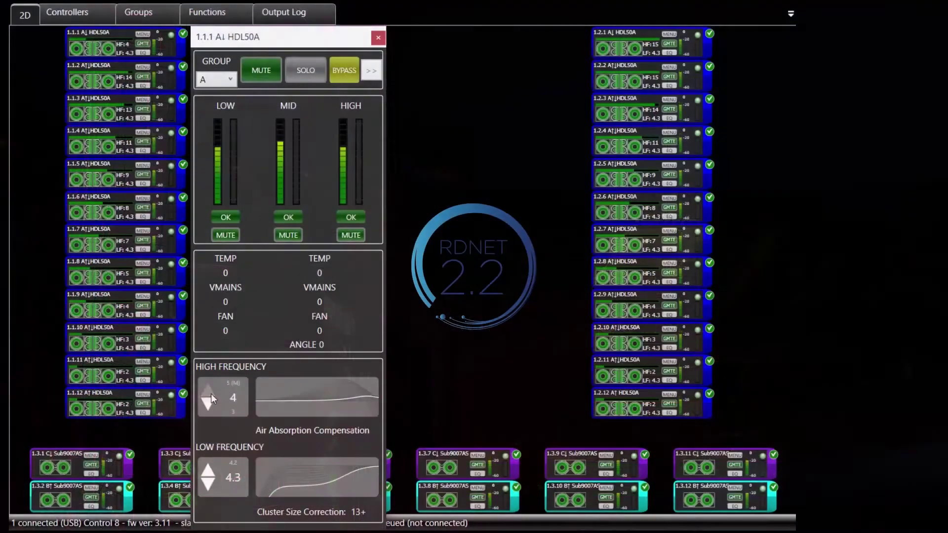
Step: Scroll 1.1.1's High Frequency spinner up to 15 and its Low Frequency spinner down to 1.1
{"action": "scroll", "coordinate": [212, 393], "scroll_direction": "up", "scroll_amount": 9}
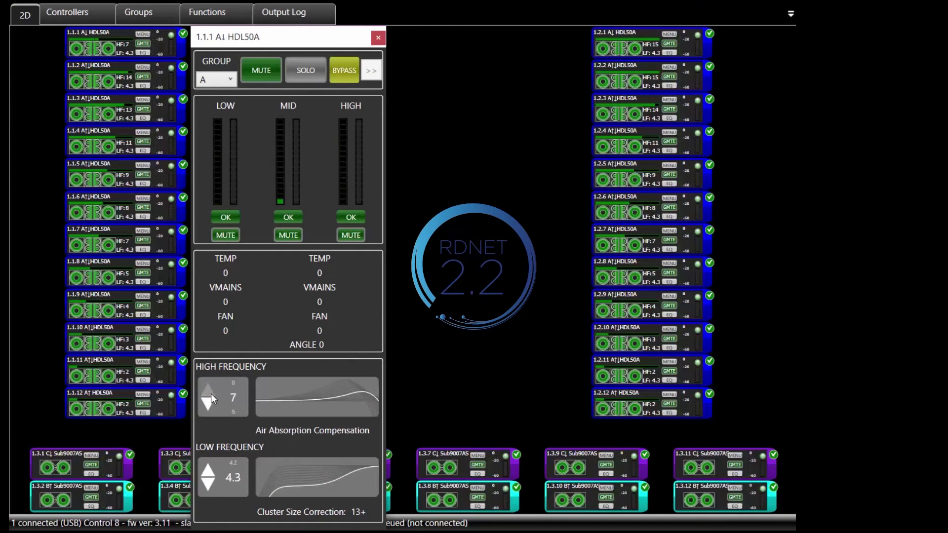
{"action": "scroll", "coordinate": [211, 393], "scroll_direction": "up", "scroll_amount": 2}
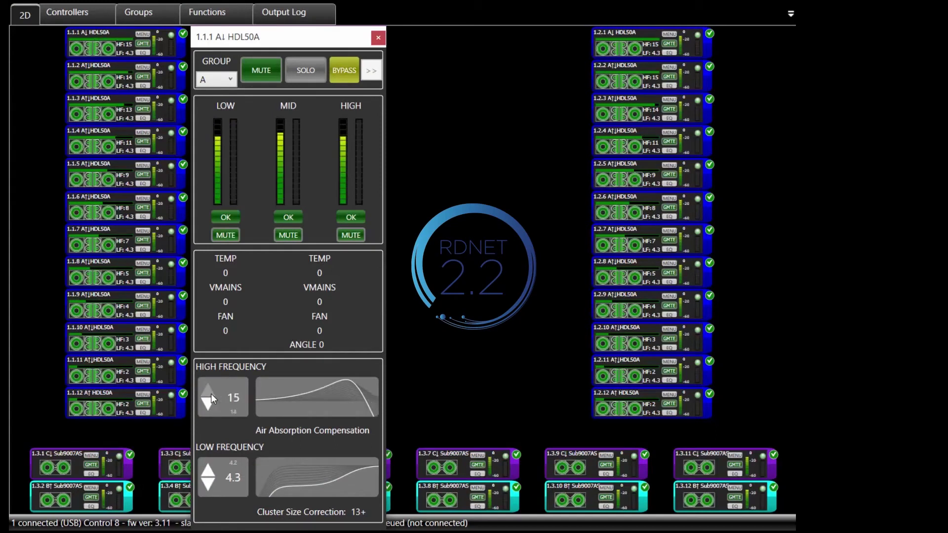
{"action": "scroll", "coordinate": [210, 470], "scroll_direction": "down", "scroll_amount": 8}
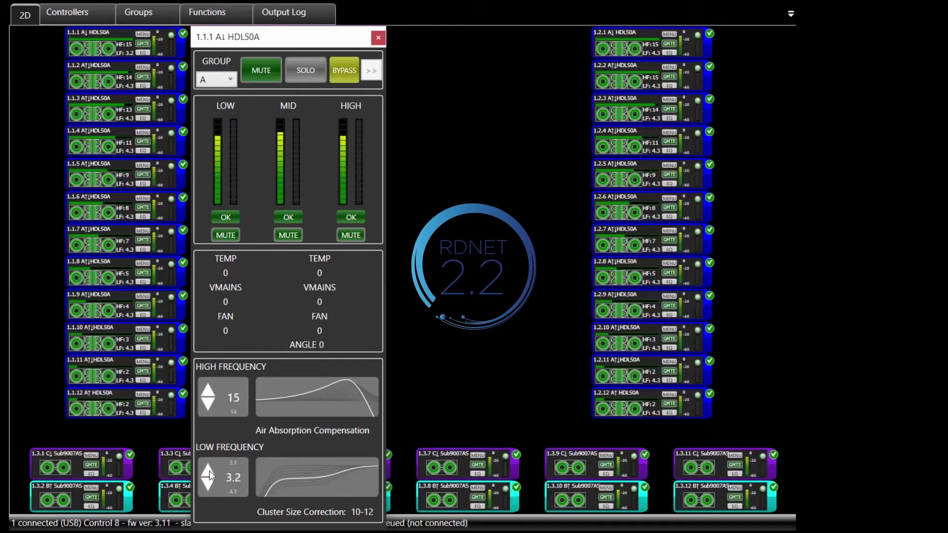
{"action": "scroll", "coordinate": [209, 470], "scroll_direction": "down", "scroll_amount": 3}
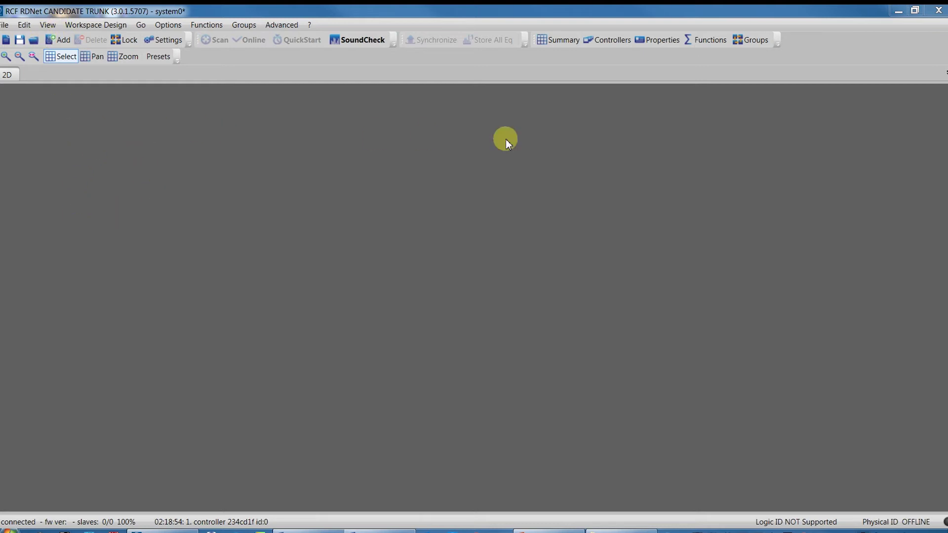
Step: Add an HDL50A cabinet through Workspace Design > Add Object and place it at the workspace's top-left
{"action": "left_click", "coordinate": [99, 25]}
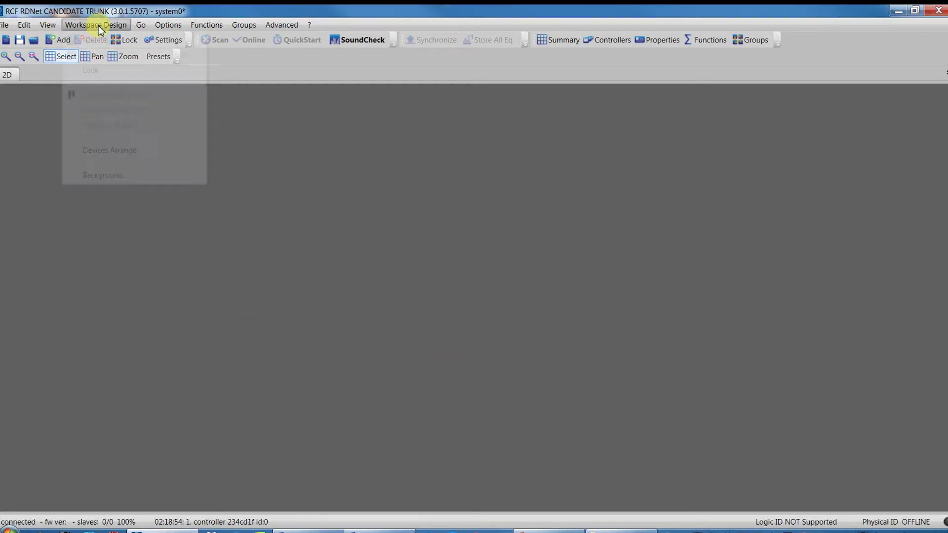
{"action": "left_click", "coordinate": [97, 37]}
{"action": "left_click", "coordinate": [40, 117]}
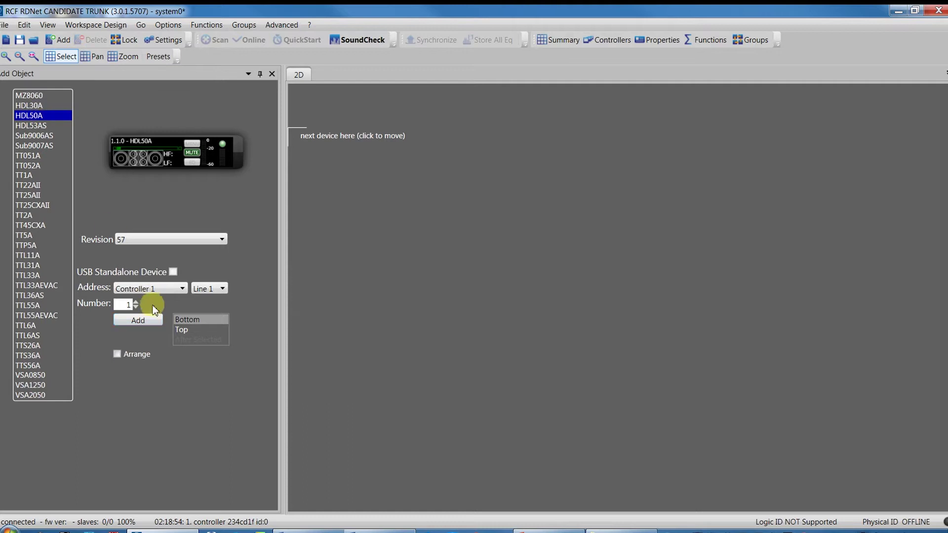
{"action": "left_click", "coordinate": [143, 318]}
{"action": "left_click", "coordinate": [272, 75]}
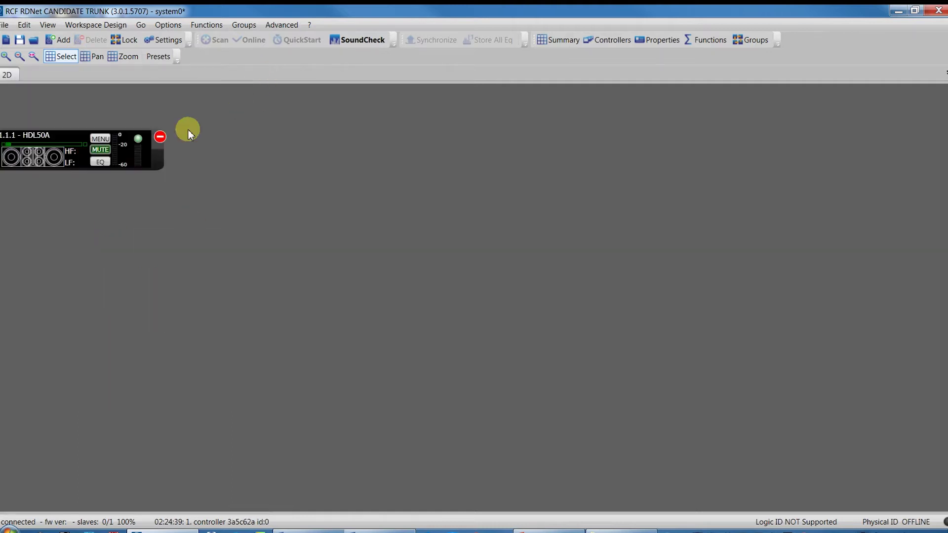
{"action": "left_click_drag", "start_coordinate": [79, 141], "coordinate": [112, 129]}
{"action": "left_click", "coordinate": [416, 204]}
{"action": "left_click", "coordinate": [130, 198]}
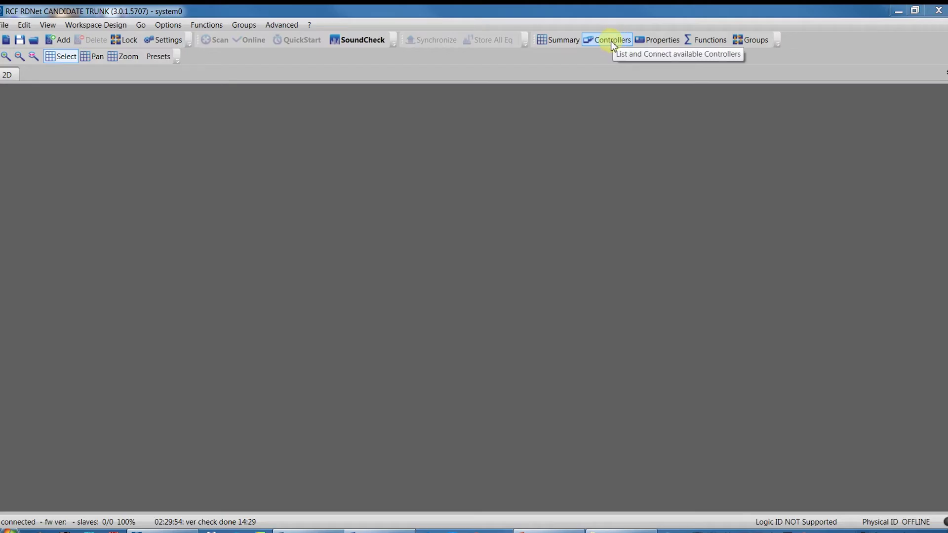
Step: Show the Controllers panel and drag its splitter upward to make it taller
{"action": "left_click", "coordinate": [612, 42]}
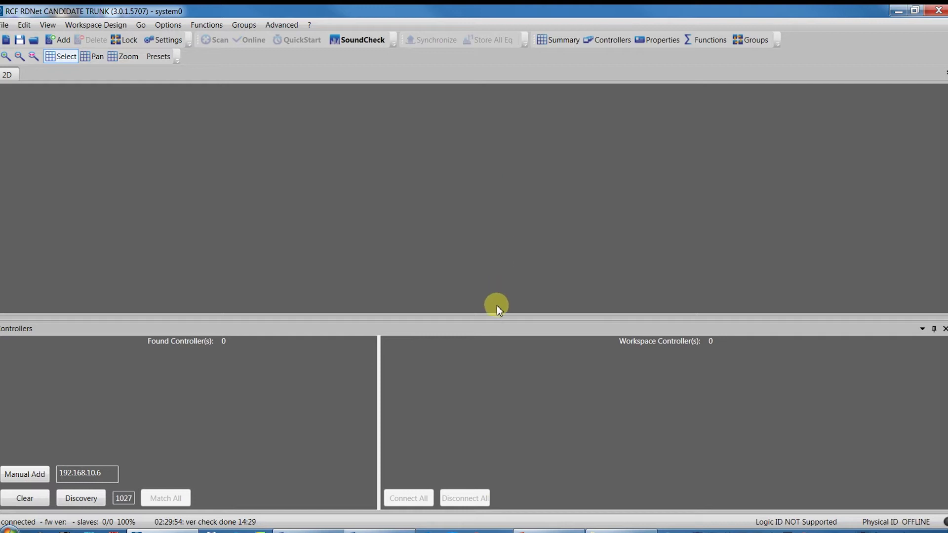
{"action": "left_click_drag", "start_coordinate": [493, 317], "coordinate": [499, 278]}
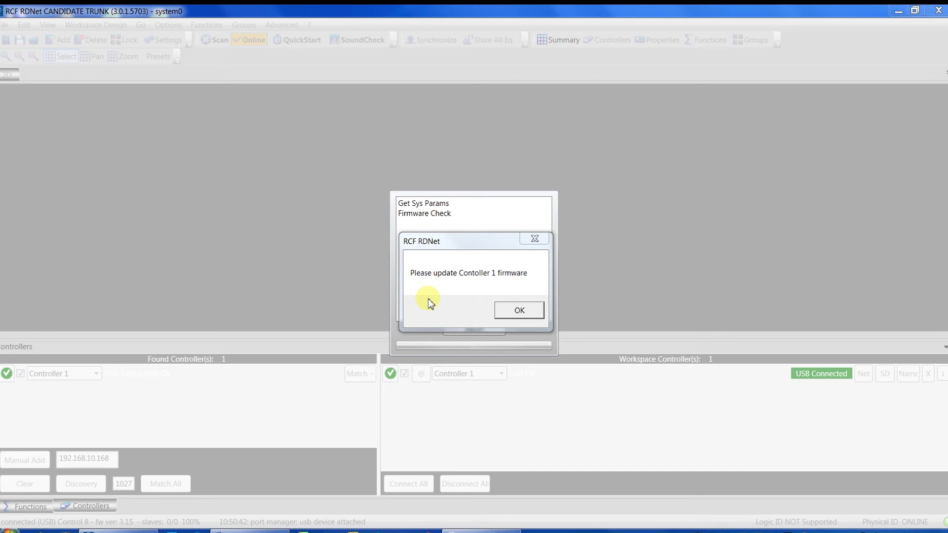
Step: Dismiss the update warning and load the Control8 firmware file through the advanced firmware upgrade
{"action": "left_click", "coordinate": [520, 311]}
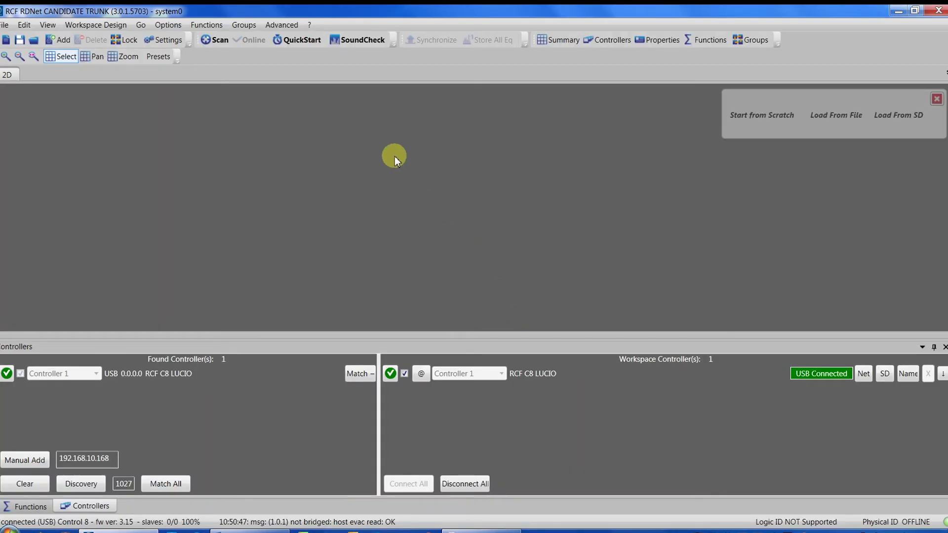
{"action": "left_click", "coordinate": [281, 25]}
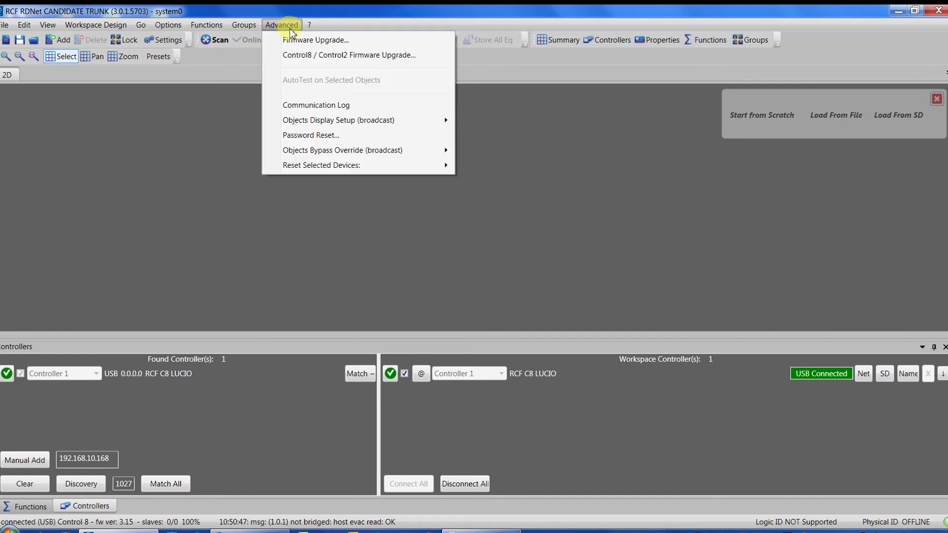
{"action": "left_click", "coordinate": [306, 56]}
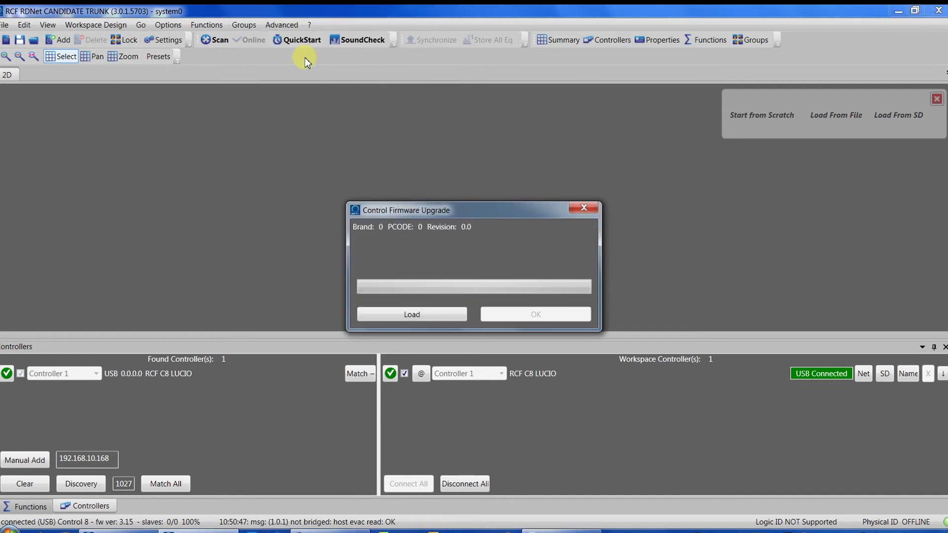
{"action": "left_click", "coordinate": [414, 314]}
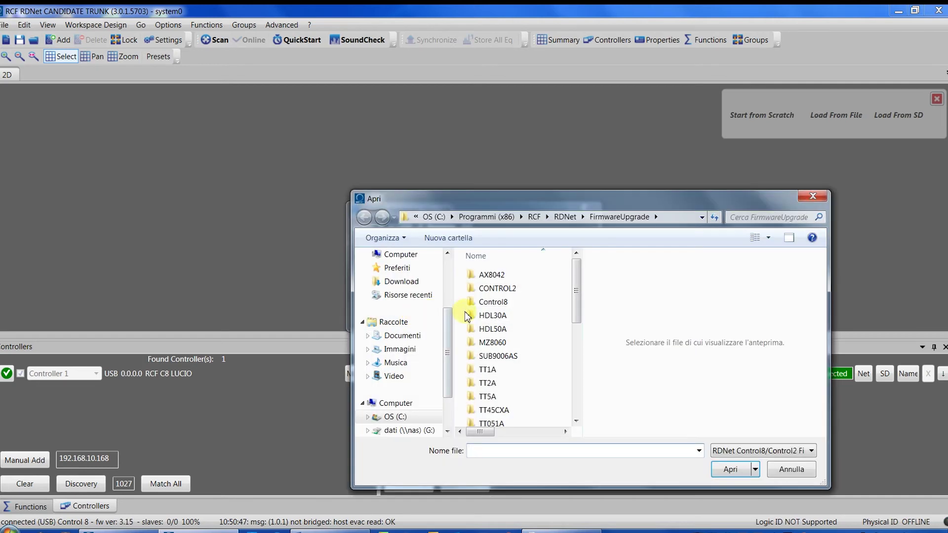
{"action": "double_click", "coordinate": [494, 303]}
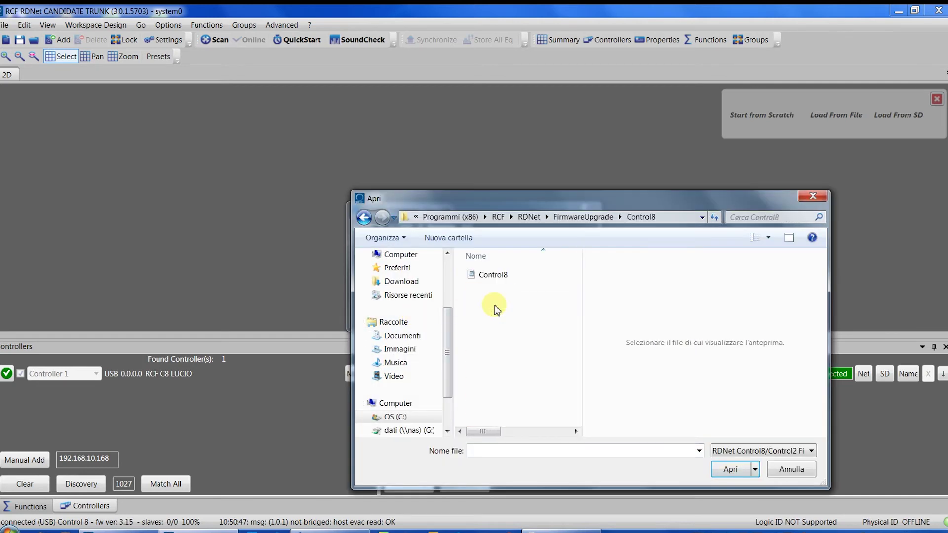
{"action": "left_click", "coordinate": [491, 276]}
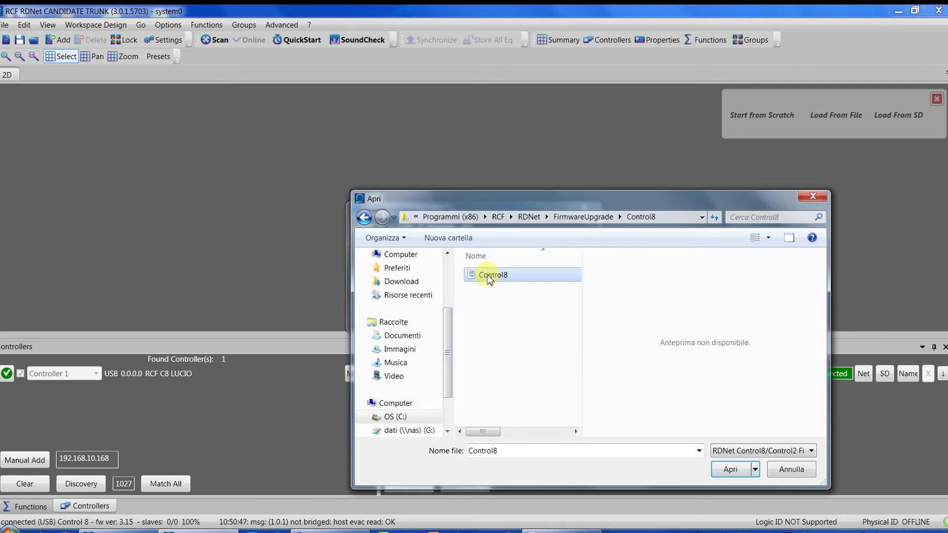
{"action": "left_click", "coordinate": [730, 470]}
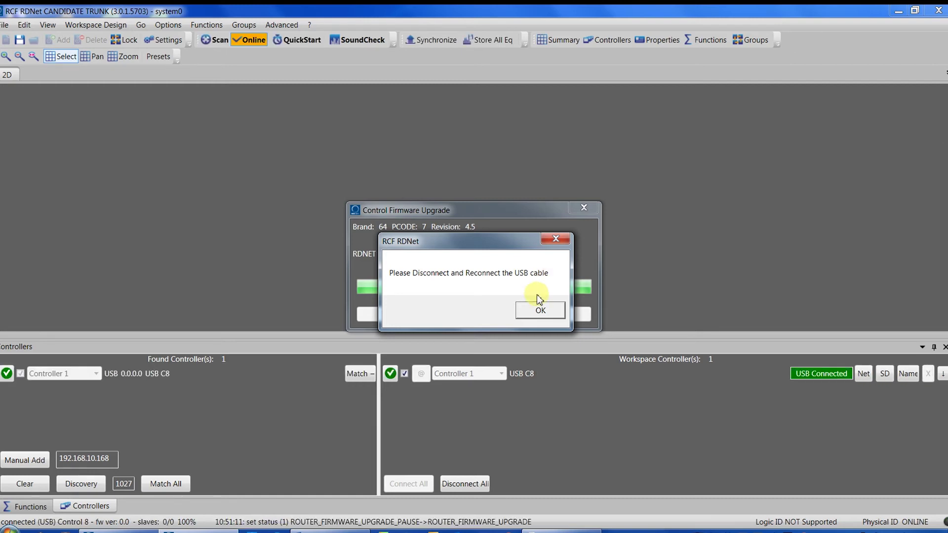
Step: Acknowledge the USB reconnect messages and close the finished upgrade, now at firmware 4.5
{"action": "left_click", "coordinate": [540, 311]}
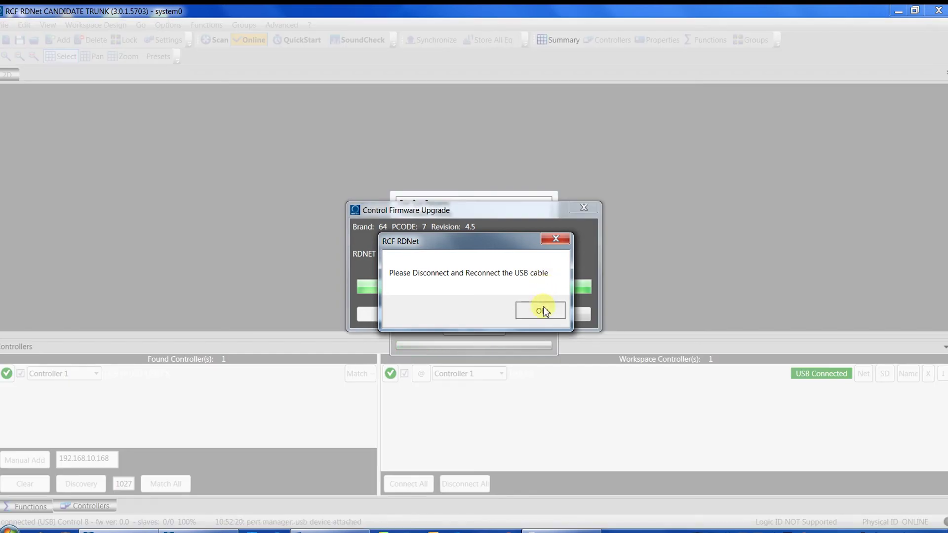
{"action": "left_click", "coordinate": [542, 310]}
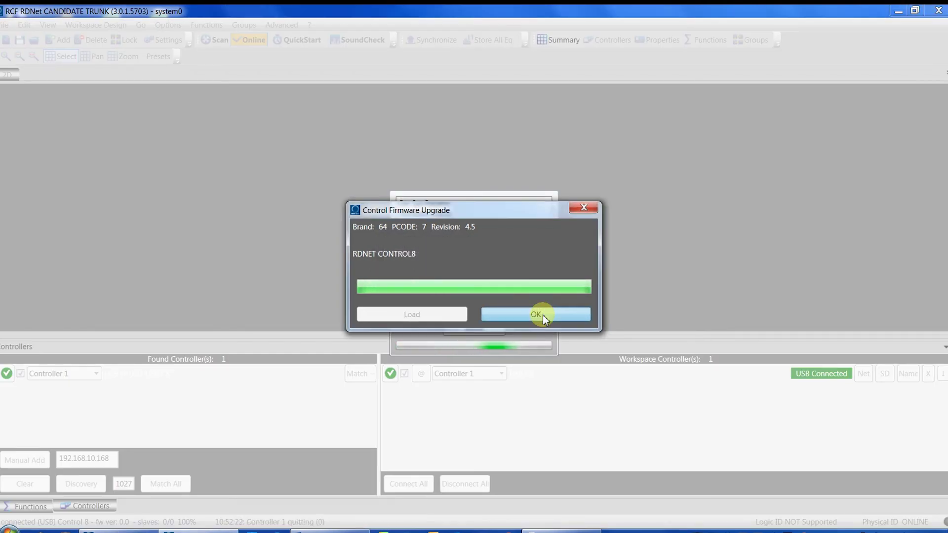
{"action": "left_click", "coordinate": [543, 317]}
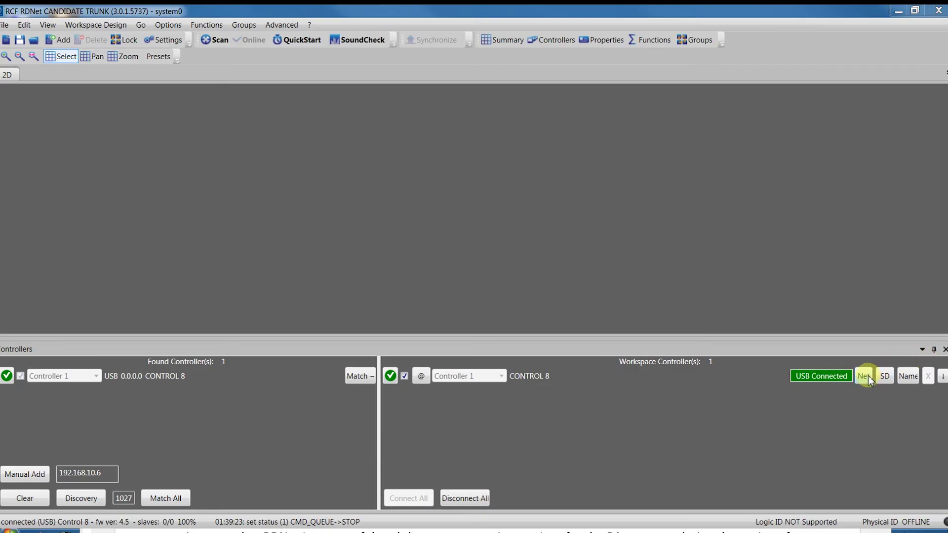
Step: Rename the controller from CONTROL 8 to 'RCF Accademy' in its network settings
{"action": "left_click", "coordinate": [864, 377]}
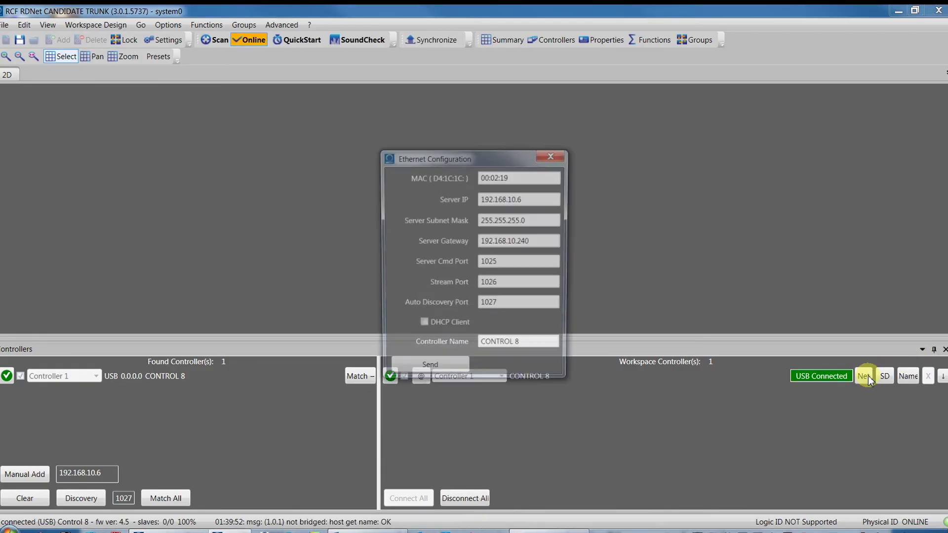
{"action": "left_click_drag", "start_coordinate": [513, 348], "coordinate": [444, 344]}
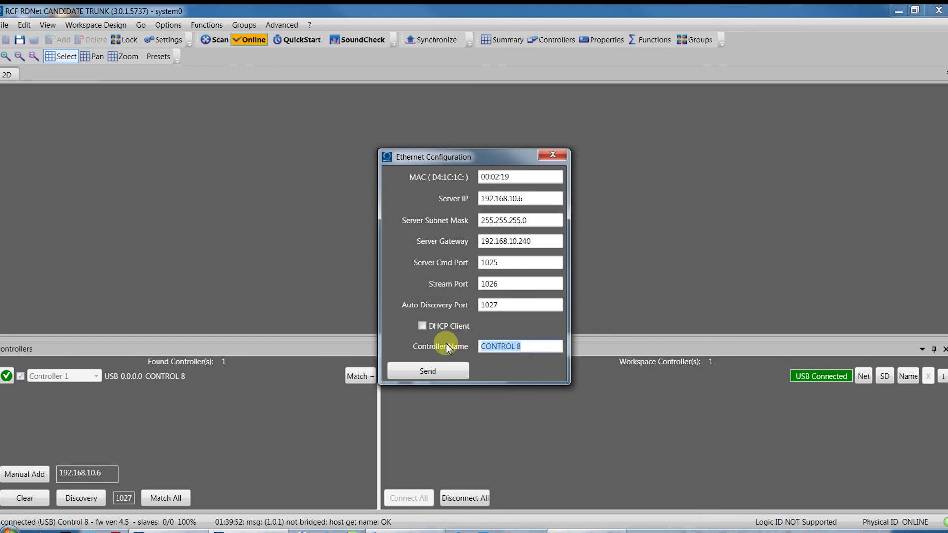
{"action": "type", "text": "RCF "}
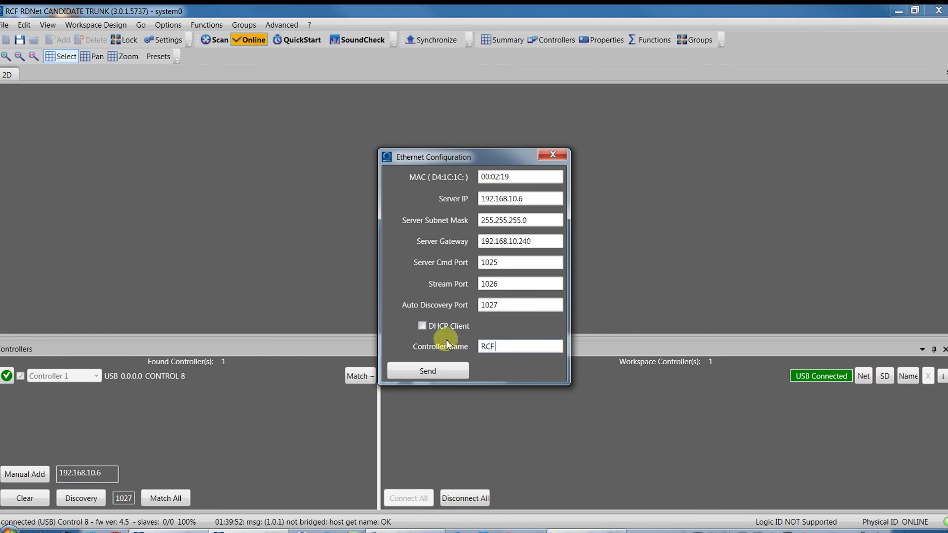
{"action": "type", "text": "Accademy"}
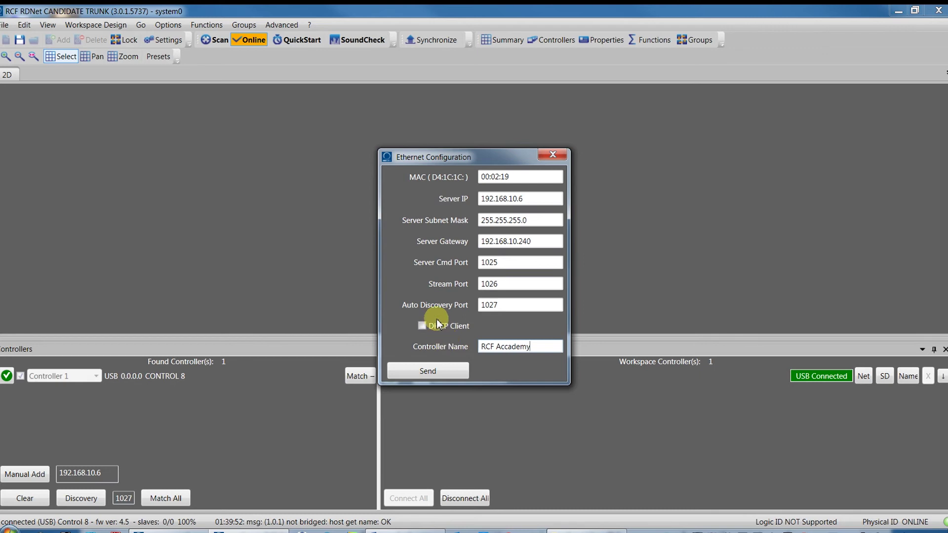
Step: Set Server IP to 192.168.10.109 with DHCP off and send the settings to the controller
{"action": "double_click", "coordinate": [541, 200]}
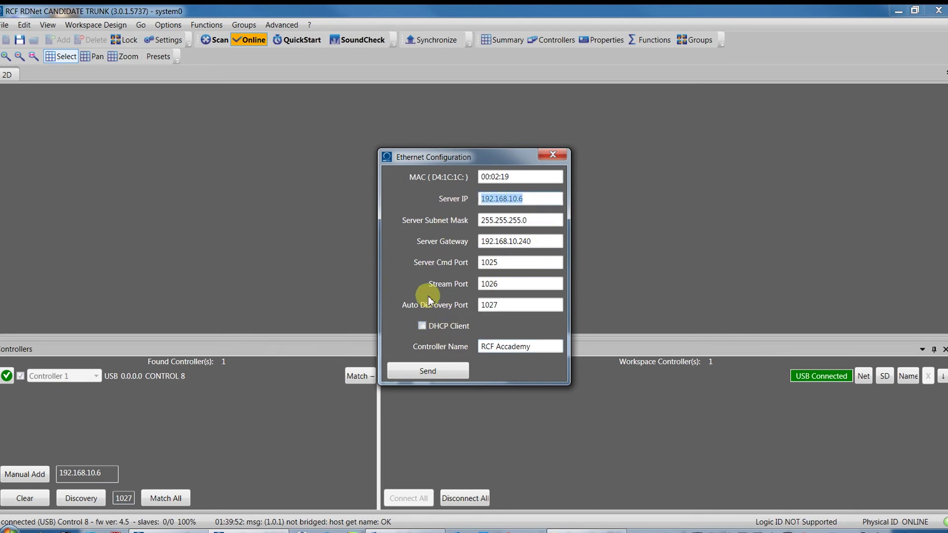
{"action": "left_click", "coordinate": [423, 326]}
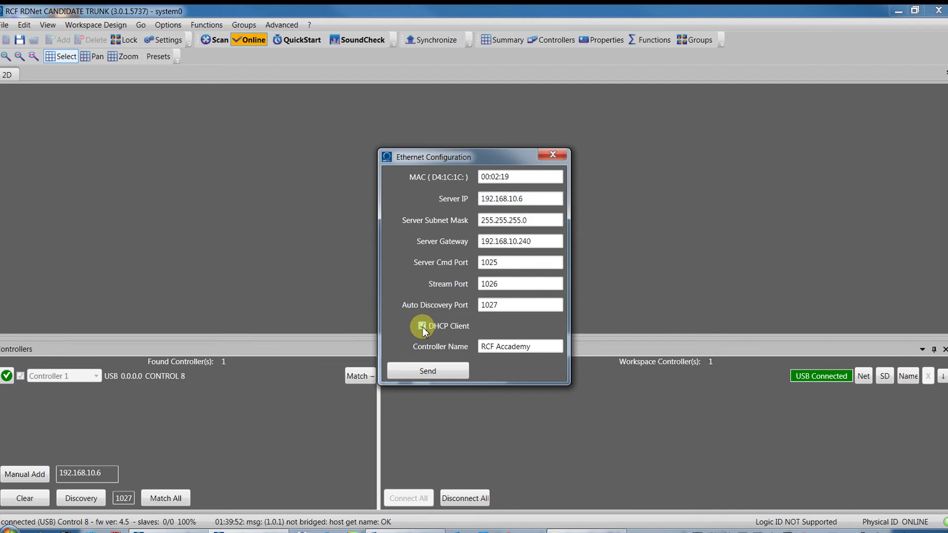
{"action": "left_click", "coordinate": [422, 327]}
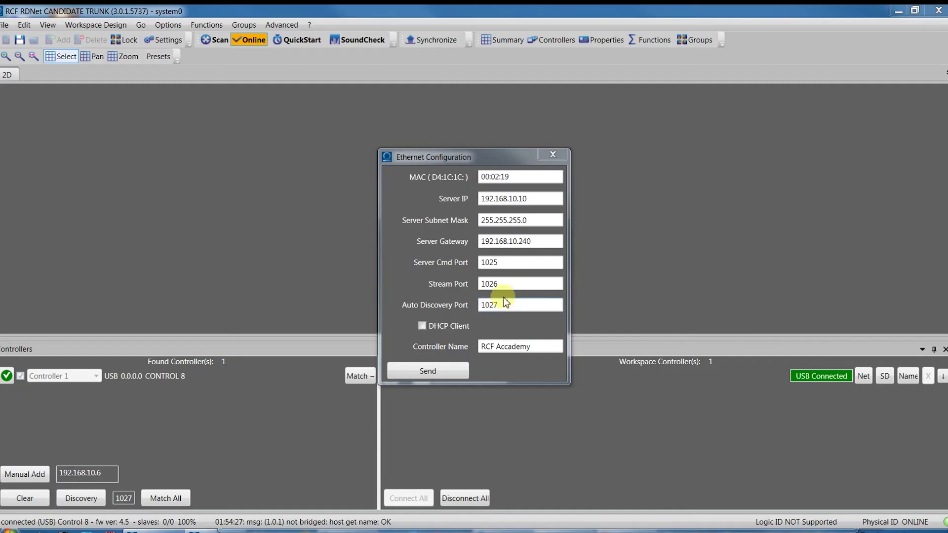
{"action": "left_click_drag", "start_coordinate": [538, 200], "coordinate": [464, 199]}
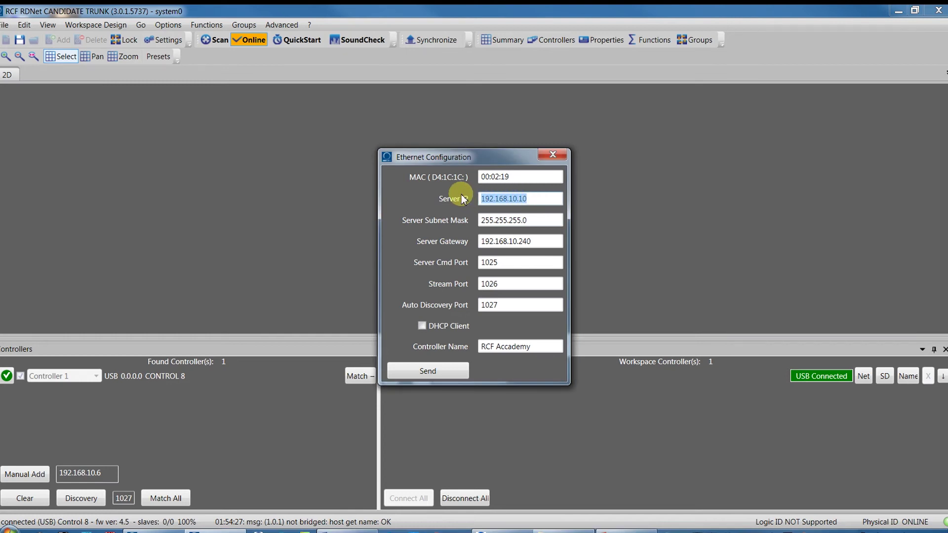
{"action": "type", "text": "1"}
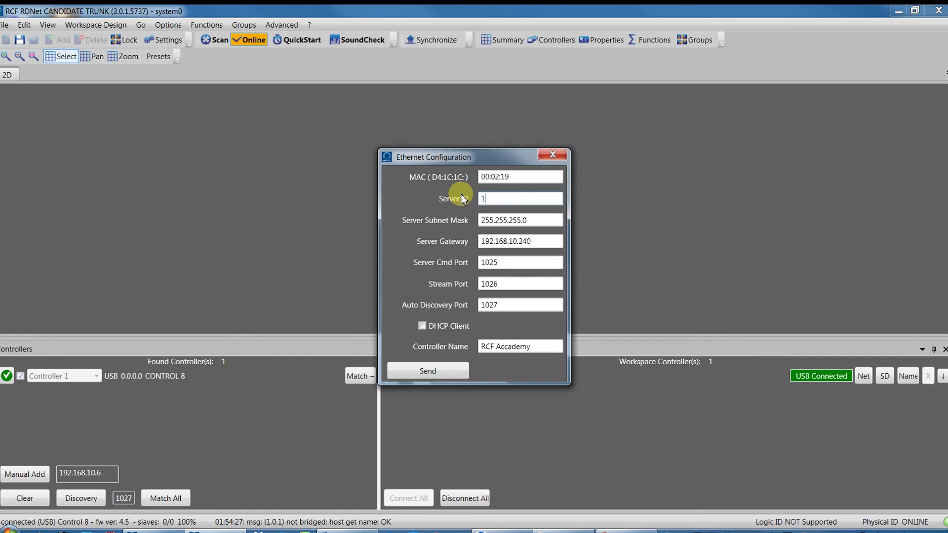
{"action": "type", "text": "92.168.10.109"}
{"action": "left_click", "coordinate": [422, 374]}
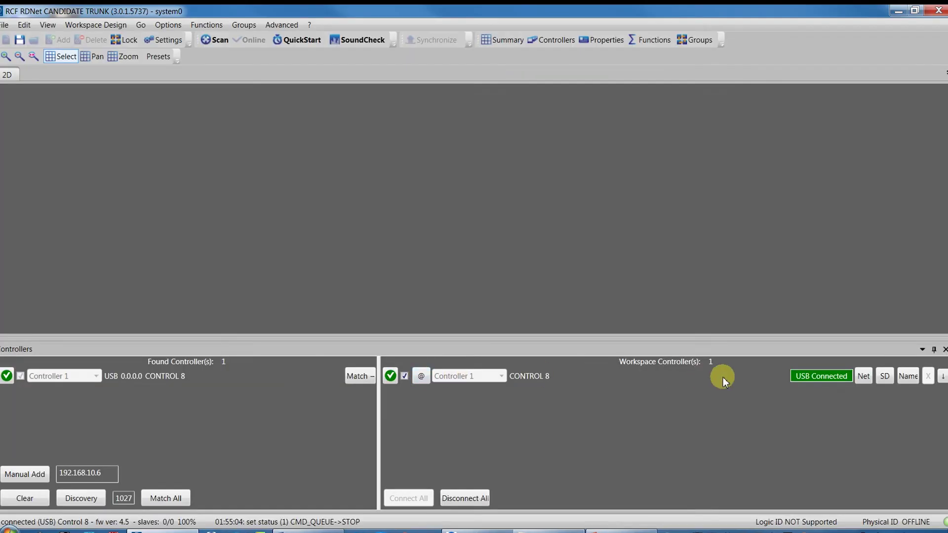
Step: Save the project to the controller's SD card as 'project 1' and select the saved PROJECT 1.rdw
{"action": "left_click", "coordinate": [885, 377]}
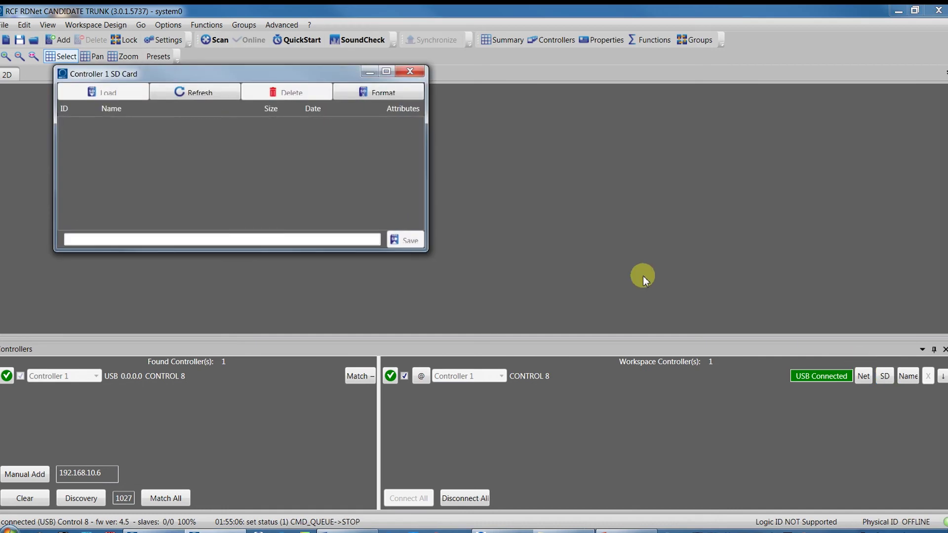
{"action": "left_click", "coordinate": [115, 239]}
{"action": "type", "text": "pro"}
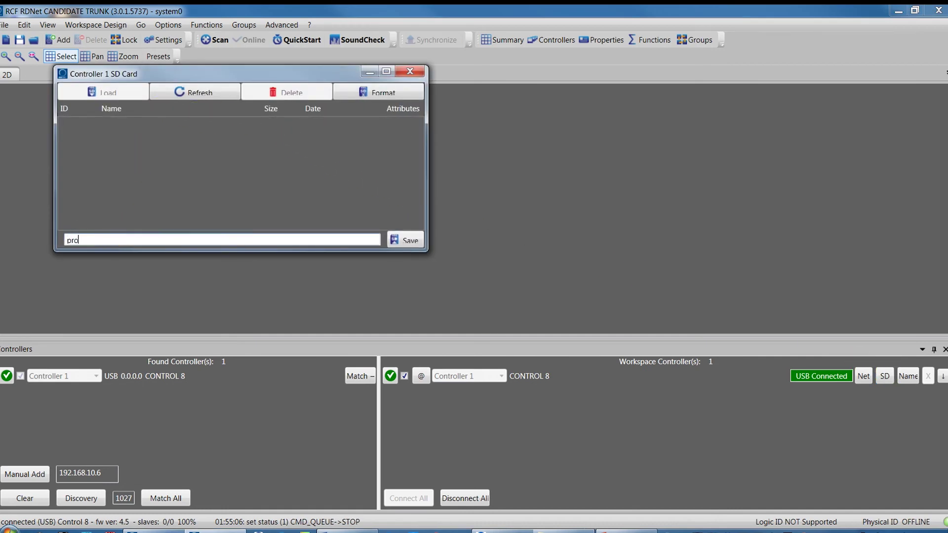
{"action": "type", "text": "ject 1"}
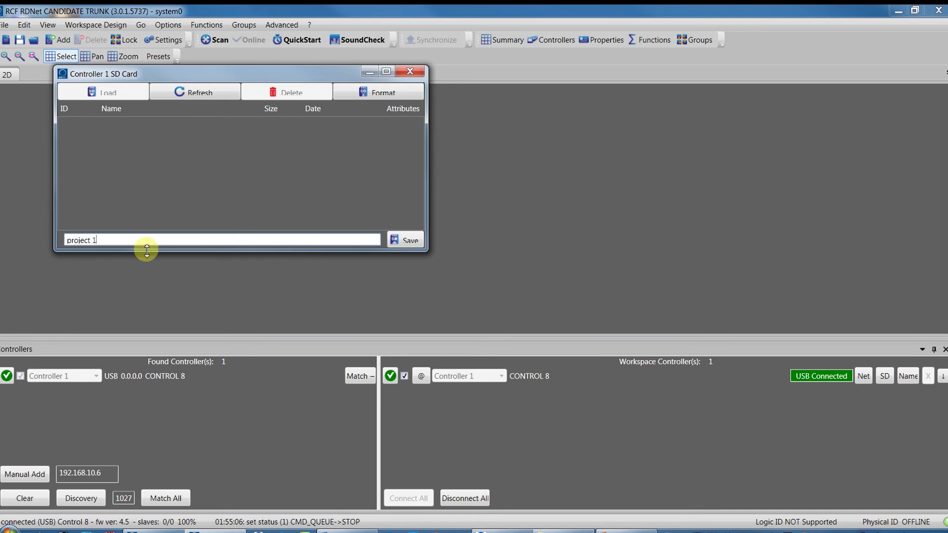
{"action": "left_click", "coordinate": [403, 245]}
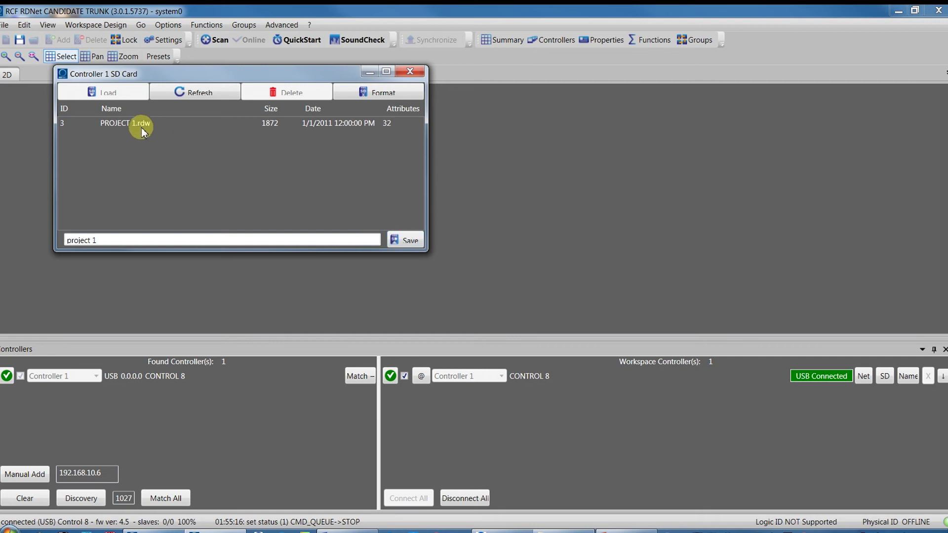
{"action": "left_click", "coordinate": [135, 125]}
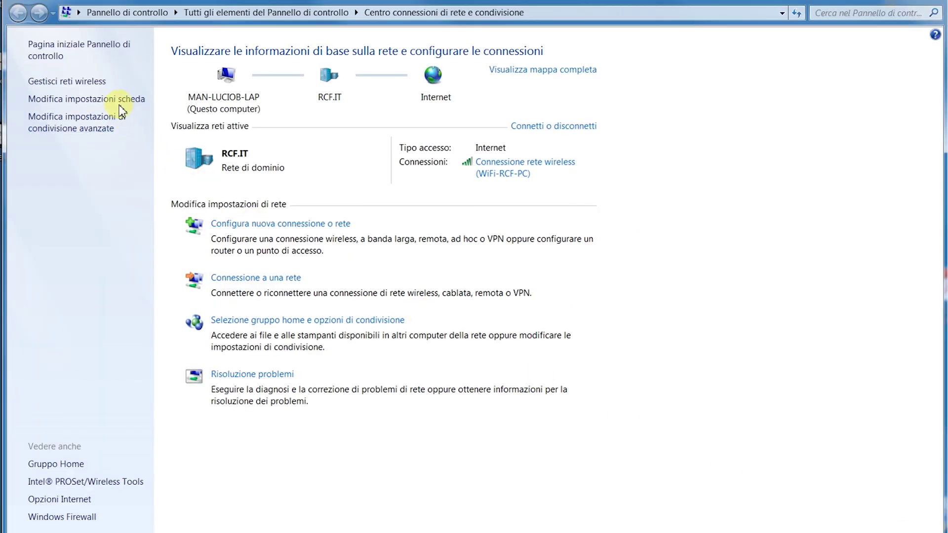
Step: Open the Internet Protocol Version 4 properties of the LAN INT adapter
{"action": "left_click", "coordinate": [121, 100]}
{"action": "left_click", "coordinate": [250, 123]}
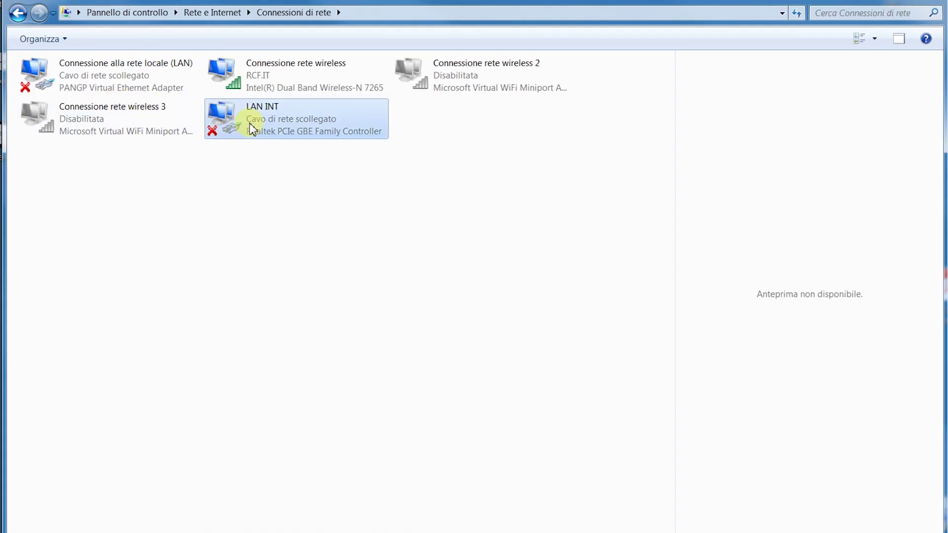
{"action": "right_click", "coordinate": [249, 123]}
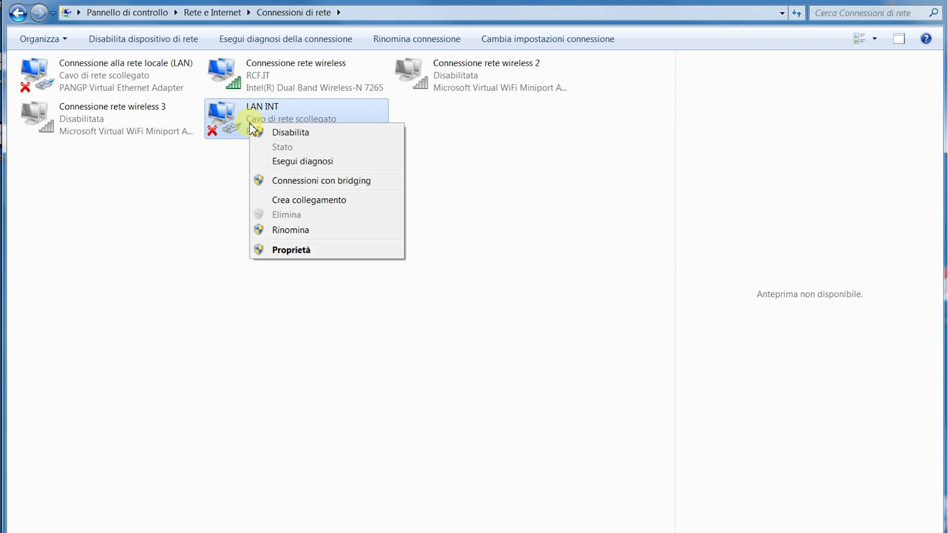
{"action": "left_click", "coordinate": [307, 252]}
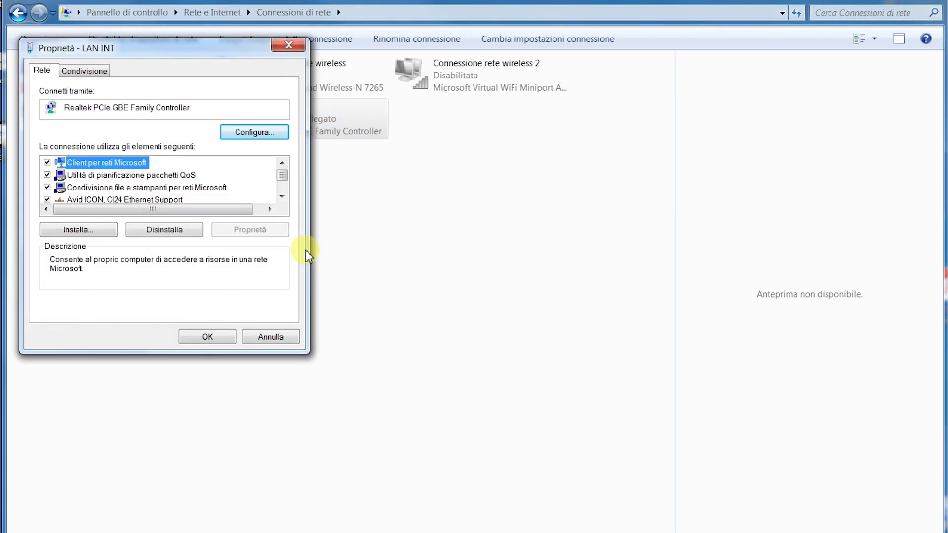
{"action": "left_click", "coordinate": [280, 197]}
{"action": "left_click", "coordinate": [280, 197]}
{"action": "left_click", "coordinate": [280, 197]}
{"action": "left_click", "coordinate": [197, 187]}
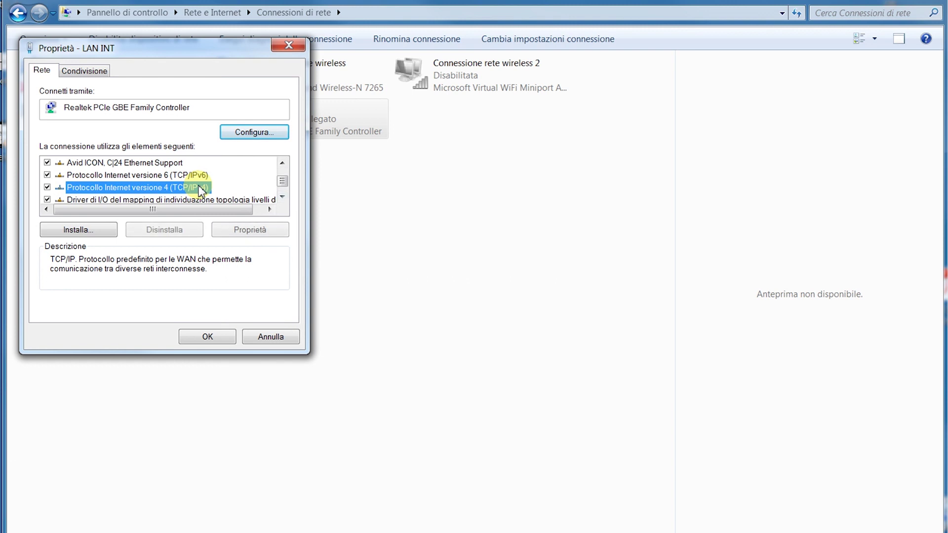
{"action": "left_click", "coordinate": [261, 232]}
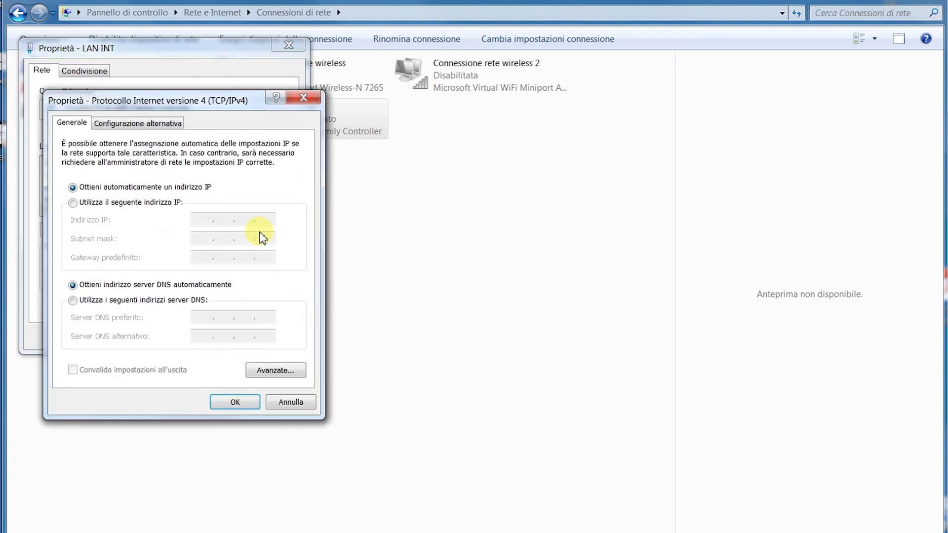
Step: Assign static IP 192.168.10.1 with subnet mask 255.255.255.0 and apply it
{"action": "left_click", "coordinate": [74, 202]}
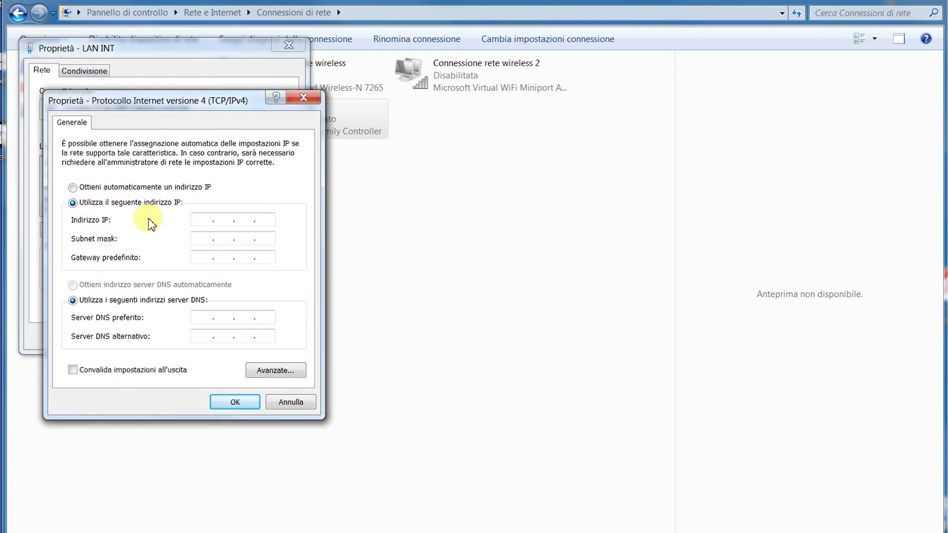
{"action": "left_click", "coordinate": [207, 222]}
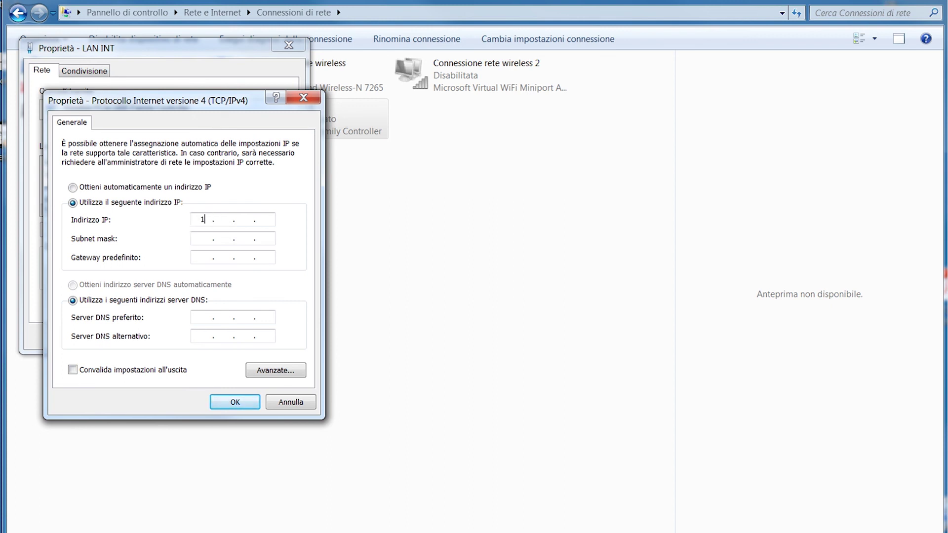
{"action": "type", "text": "192.168."}
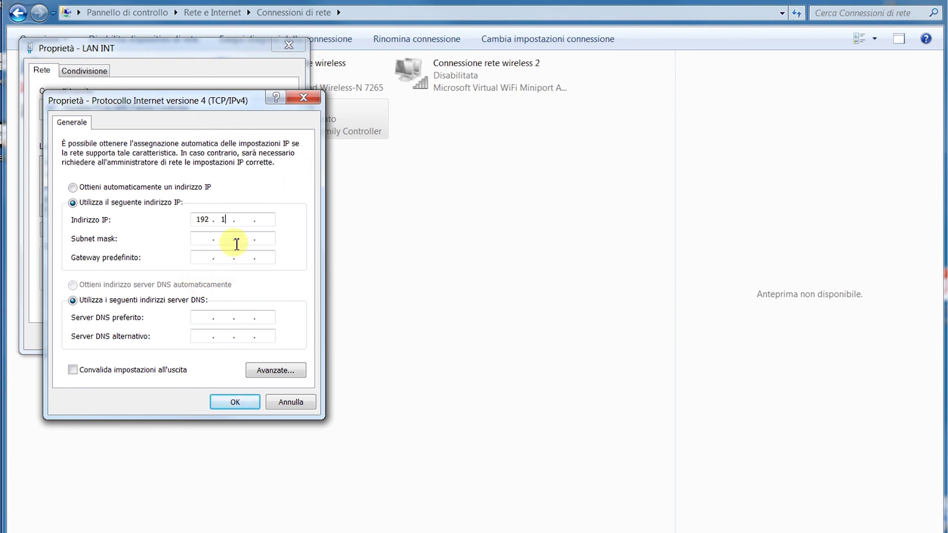
{"action": "type", "text": "10."}
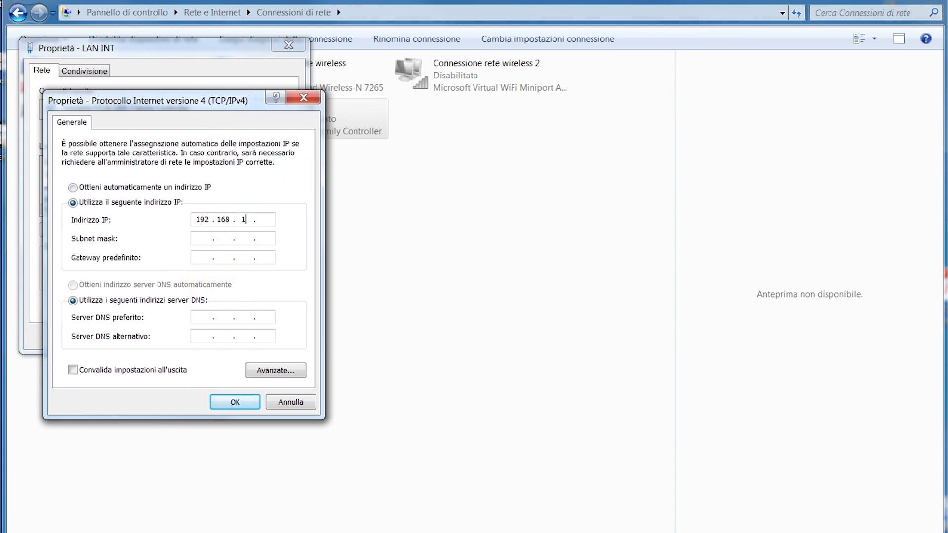
{"action": "type", "text": "1"}
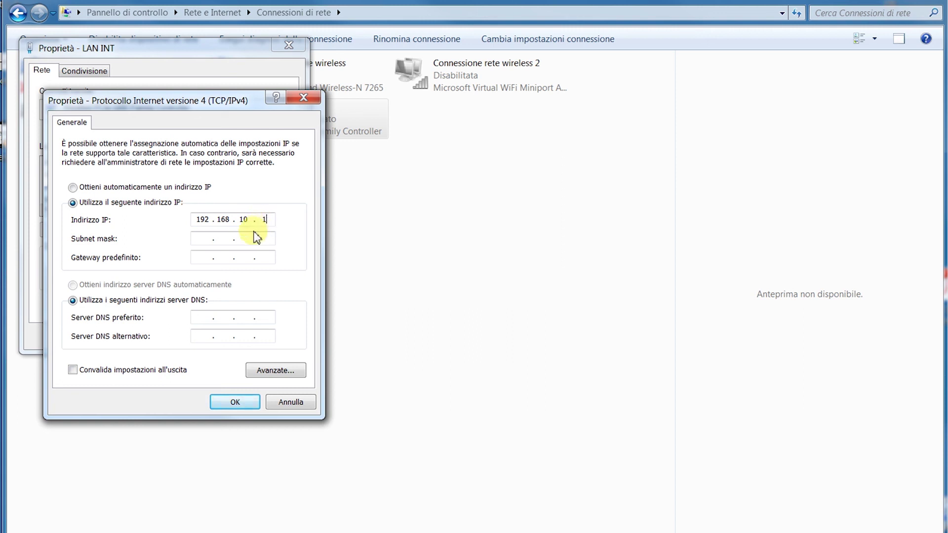
{"action": "left_click", "coordinate": [246, 238]}
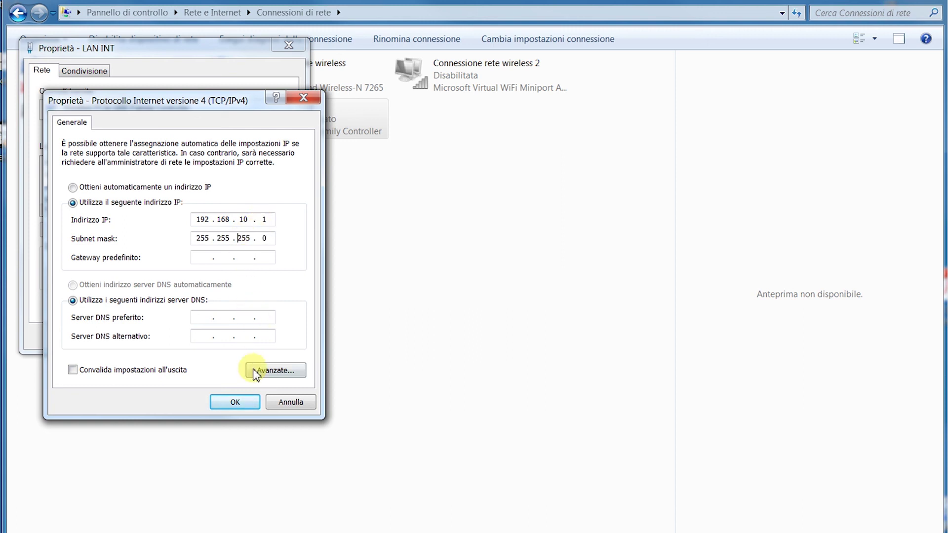
{"action": "left_click", "coordinate": [236, 401]}
{"action": "left_click", "coordinate": [216, 339]}
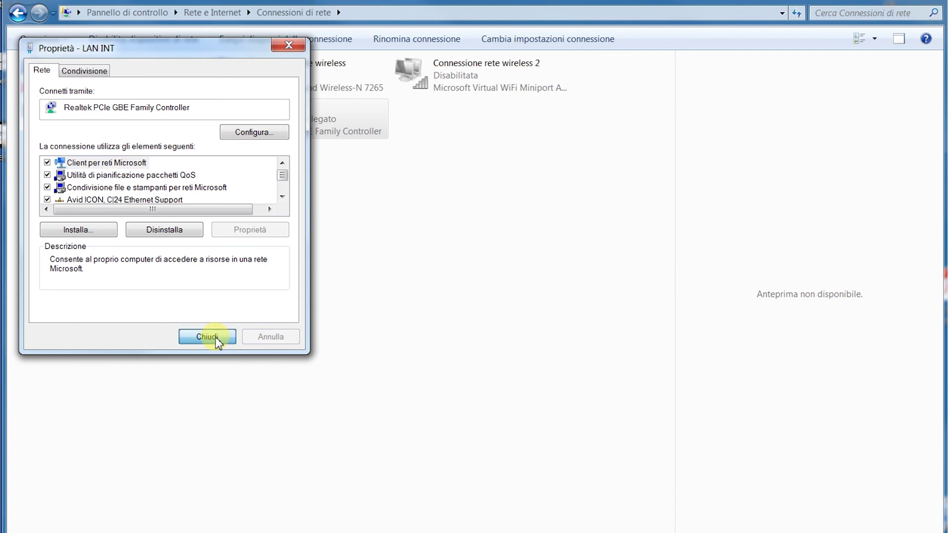